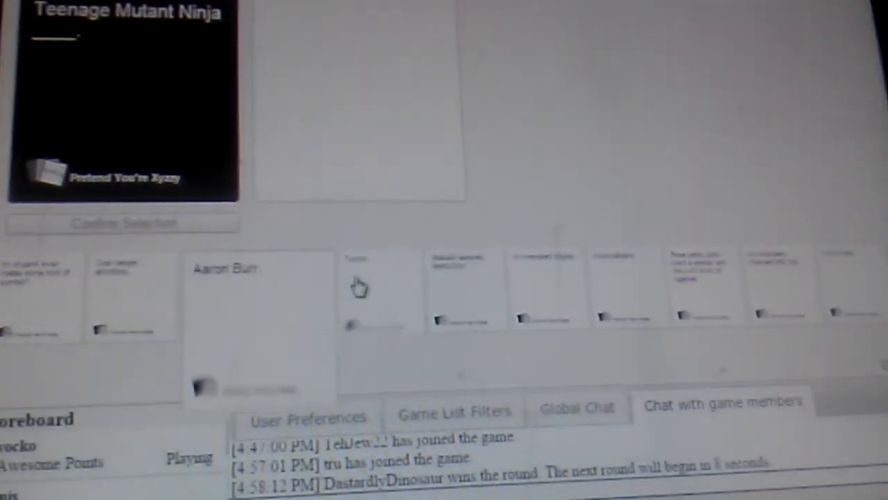
- Submit the Tumblr card as the answer to the Teenage Mutant Ninja prompt
click(363, 284)
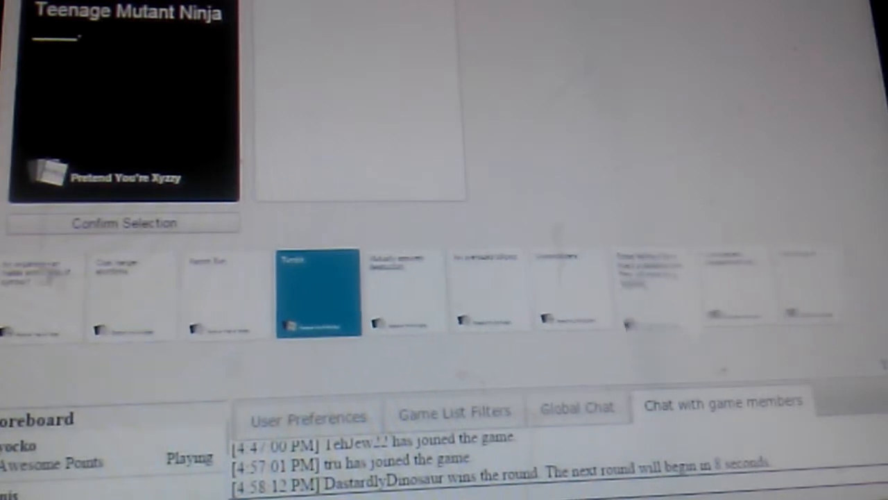
click(44, 230)
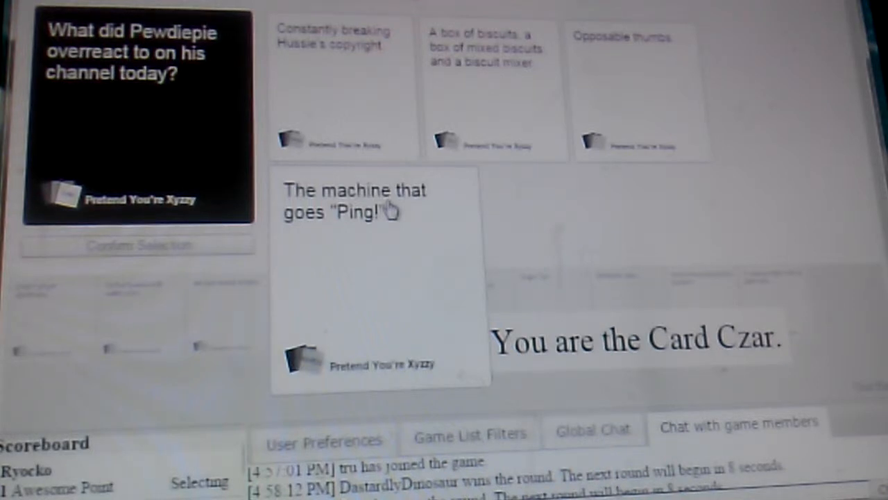
- Waver between Ping!, Opposable thumbs and the biscuits answer, then confirm 'The machine that goes Ping!' as winner
click(423, 241)
click(147, 247)
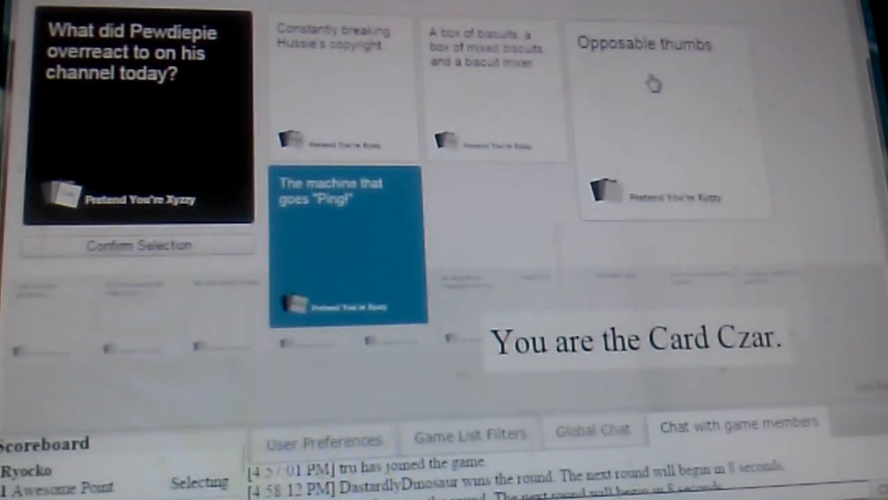
click(630, 85)
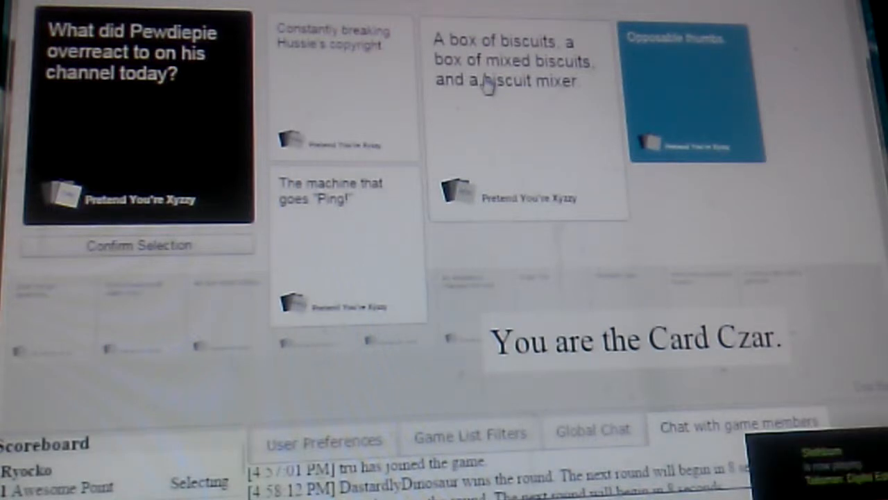
click(517, 74)
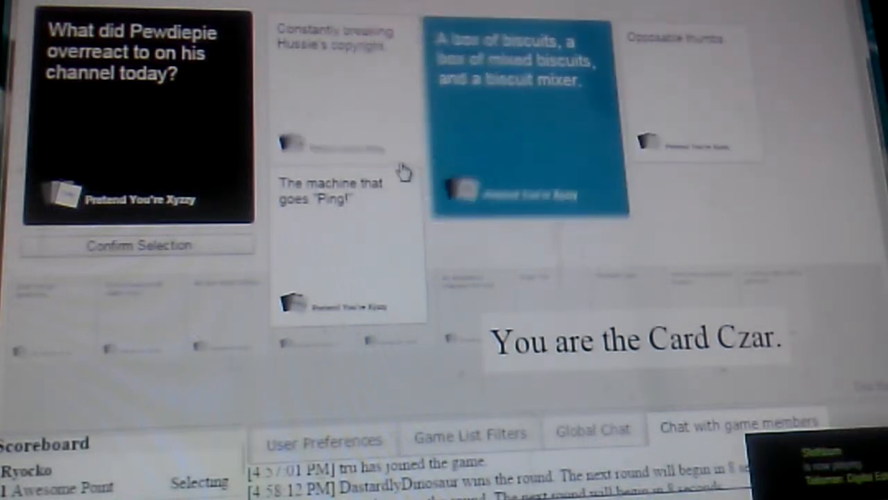
click(355, 221)
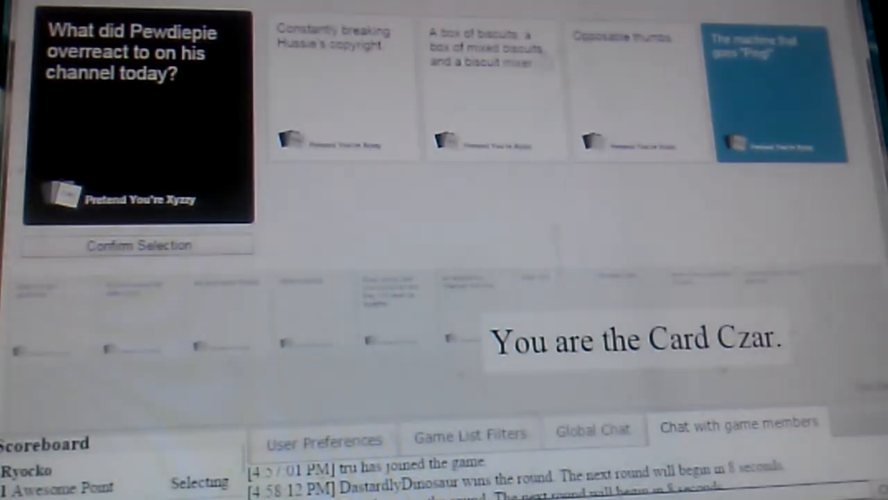
click(519, 125)
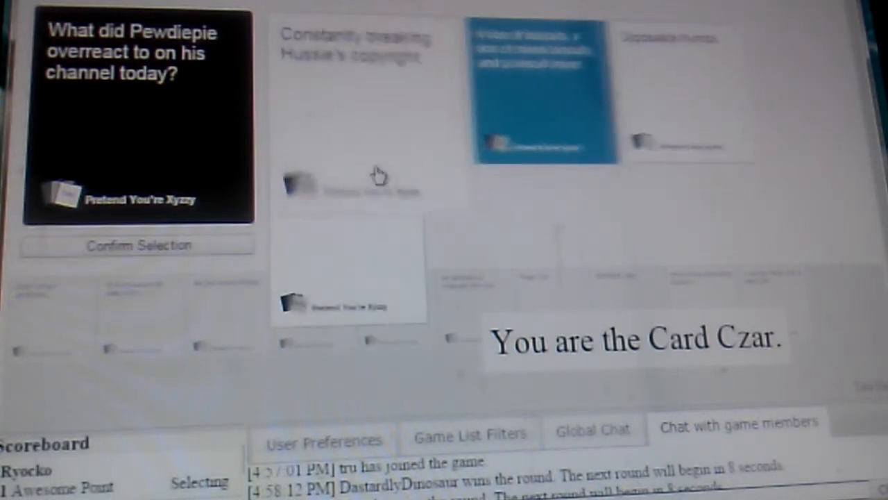
click(352, 254)
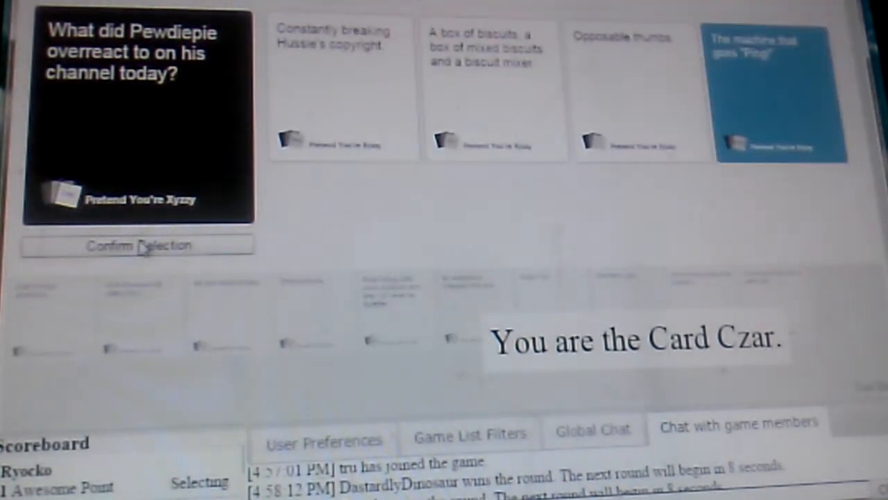
click(141, 253)
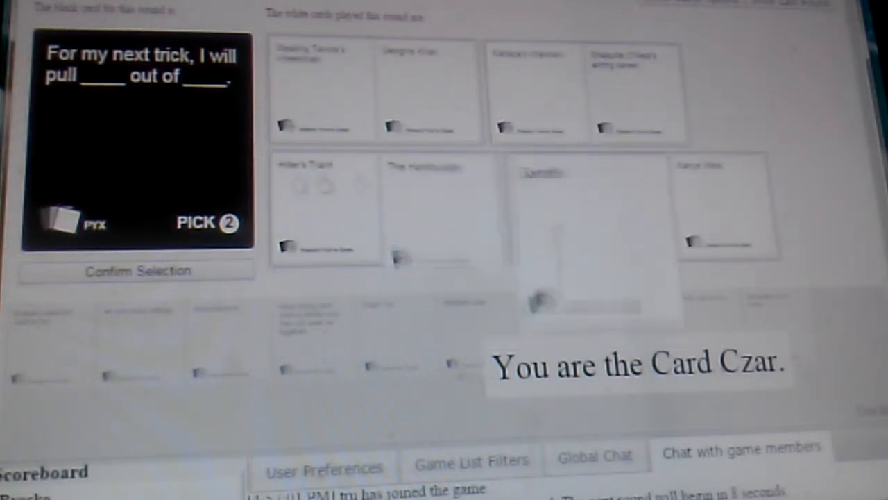
- Confirm the Hitler's Train and The Hamburglar pair as the round's winning submission
click(371, 223)
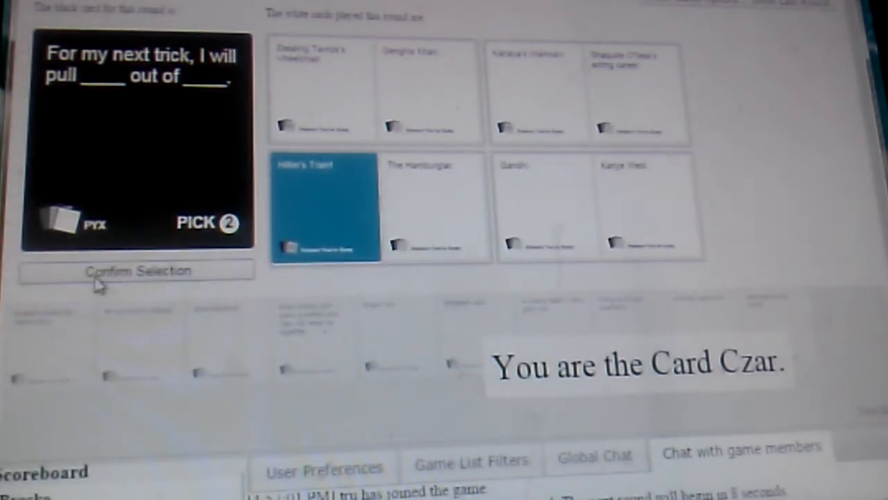
click(96, 279)
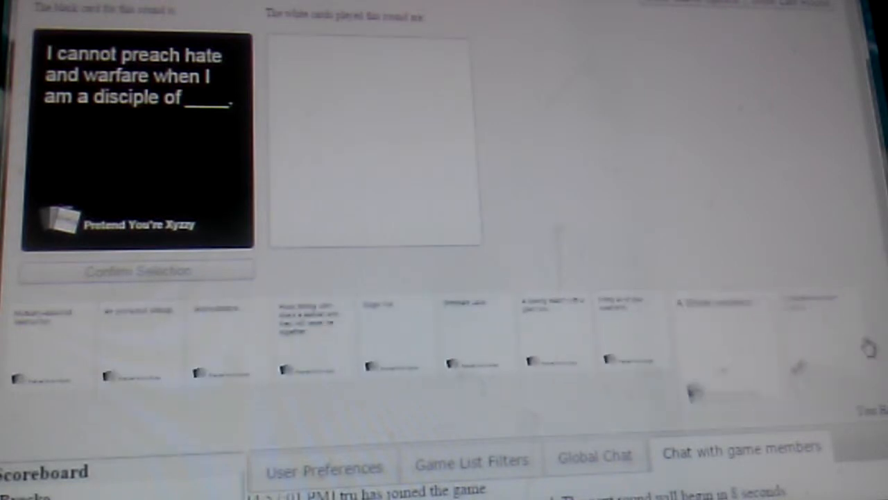
- Submit Gamzee's clown horns from the hand as the disciple-of answer
click(819, 358)
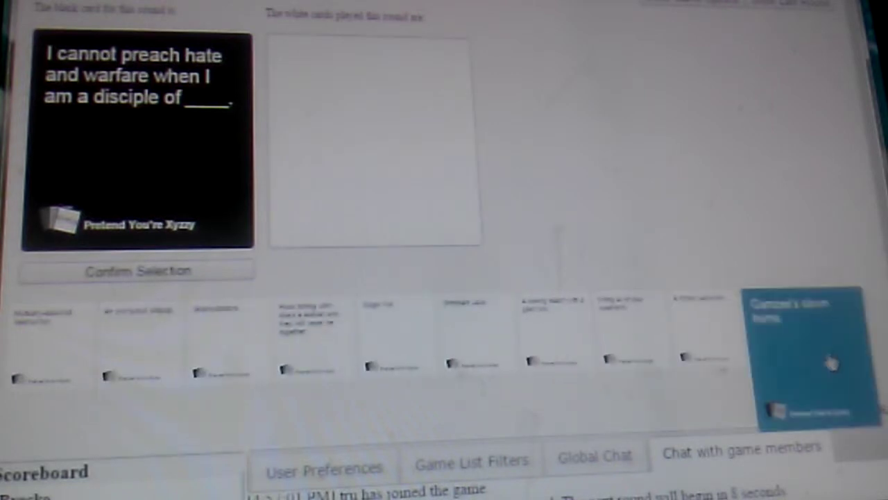
click(121, 278)
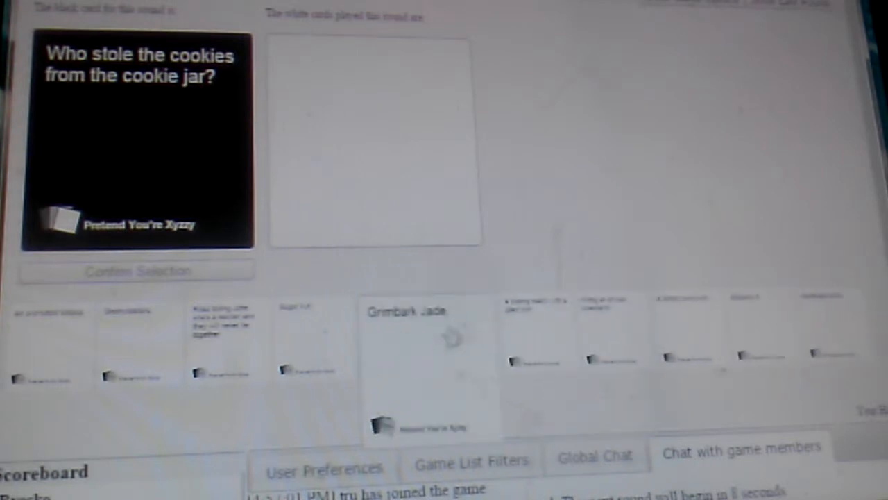
- Select the Grimbark Jade card as the cookie jar answer
click(441, 340)
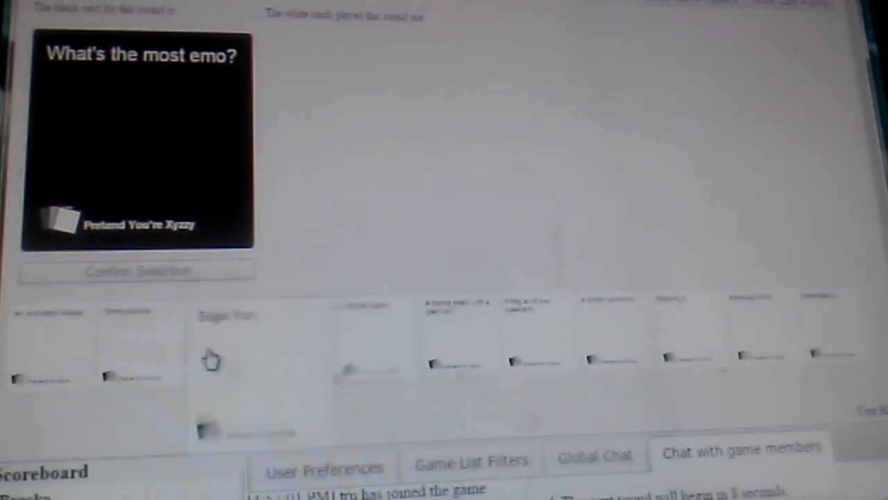
- Submit Groincobblers as the answer to the most emo question
click(156, 365)
click(153, 271)
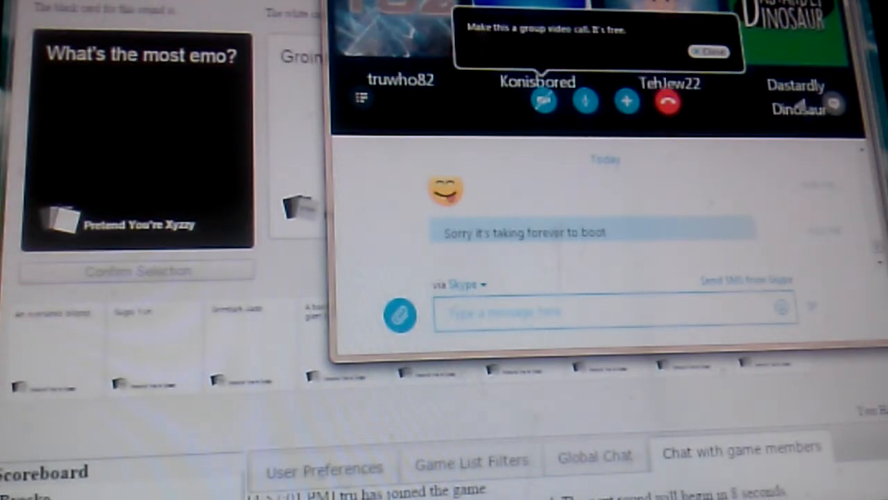
- Alt+Tab away from the Skype call window back to the card game
key(alt+Tab)
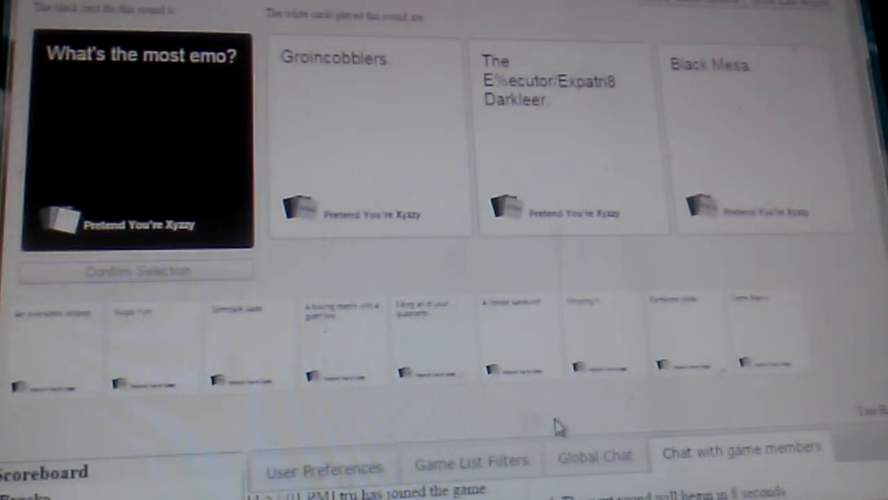
mouse_move(356, 268)
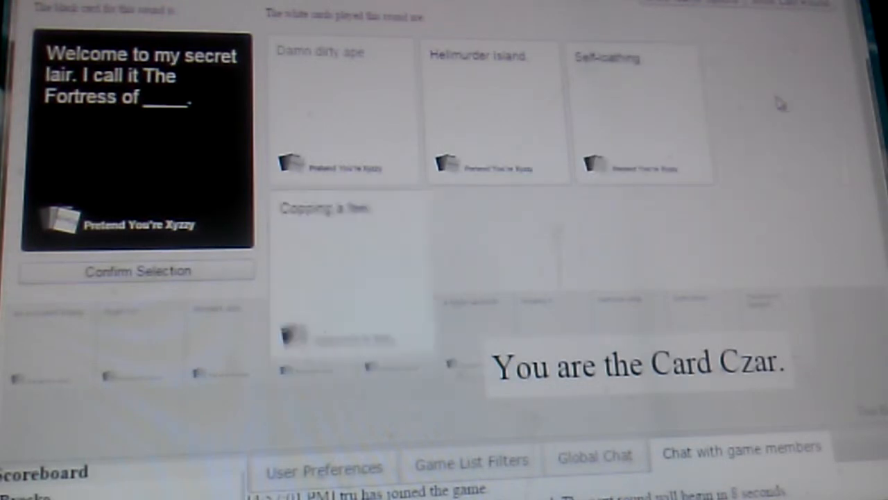
mouse_move(378, 306)
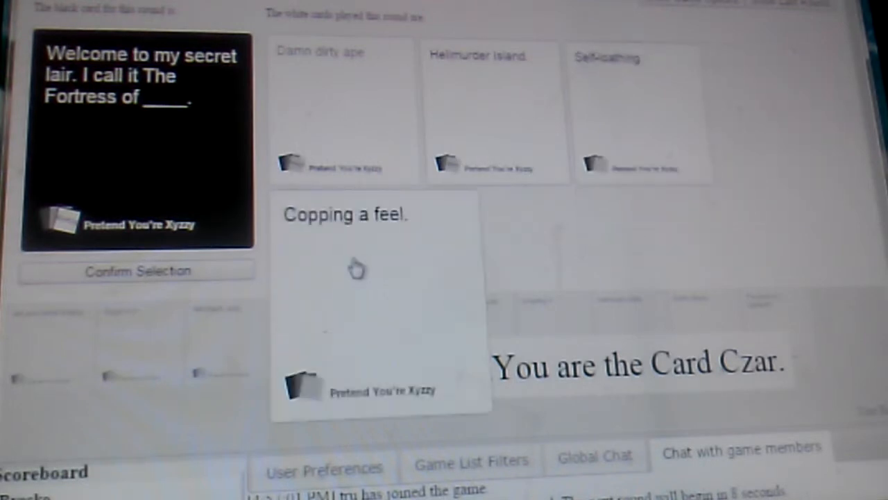
- Confirm 'Copping a feel' as the winning Fortress of ___ answer
click(351, 270)
click(178, 278)
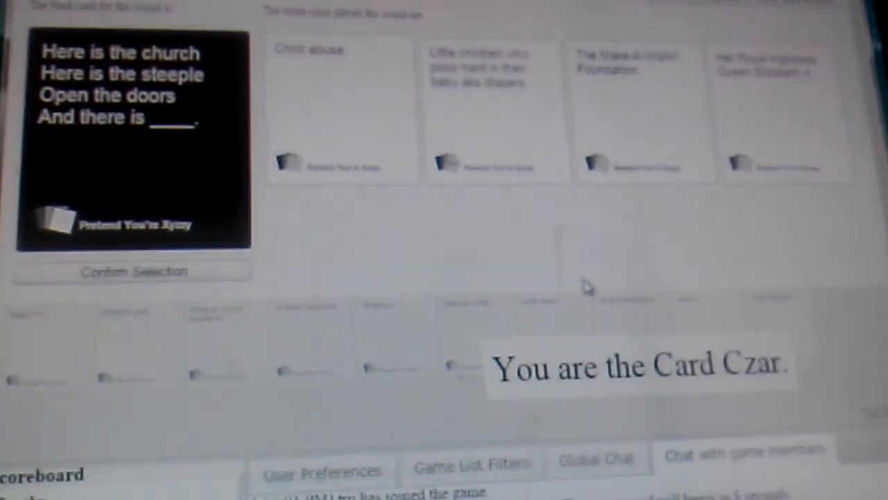
- Confirm 'Child abuse.' as the winning church-and-steeple answer
click(377, 129)
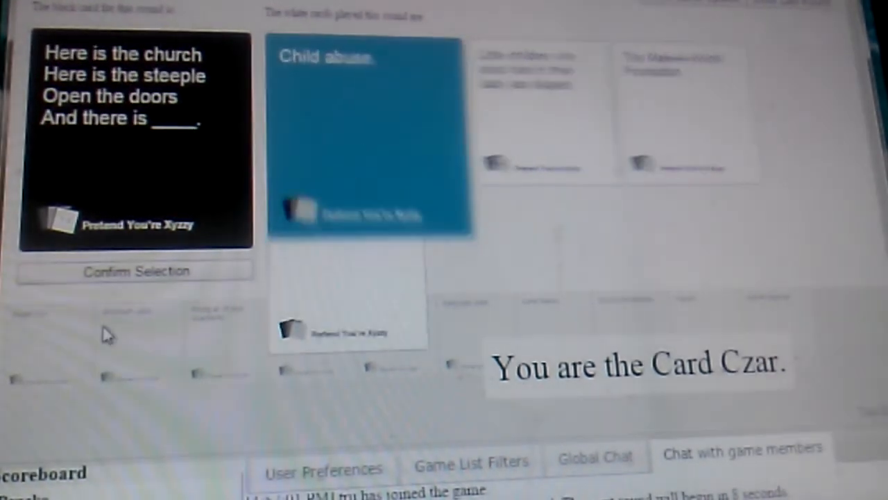
click(123, 273)
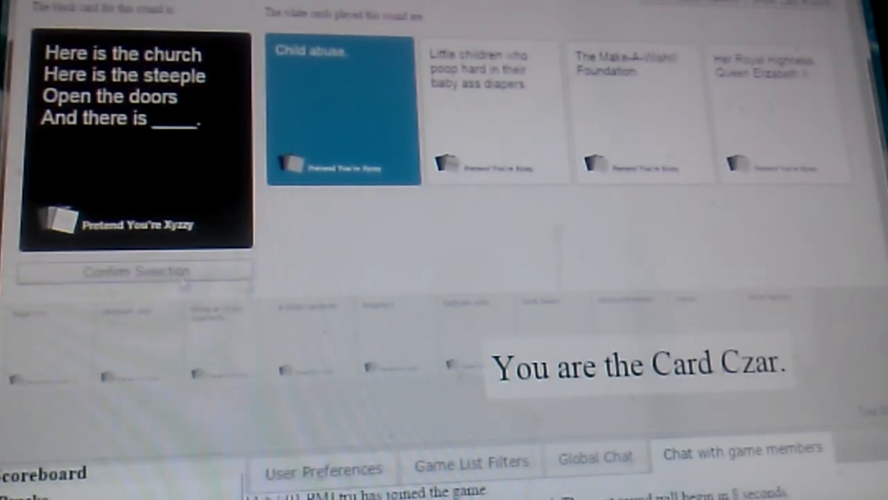
scroll(322, 283, down, 1)
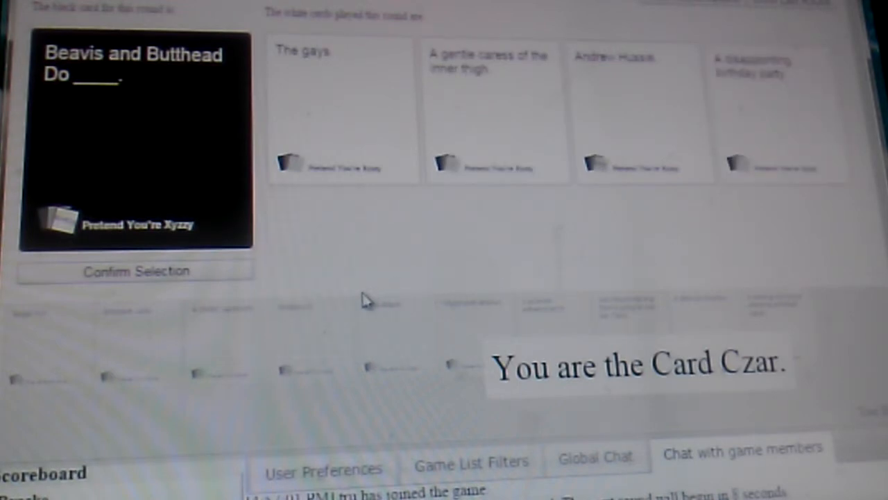
- Confirm 'The gays' as the winning Beavis and Butthead answer
click(338, 119)
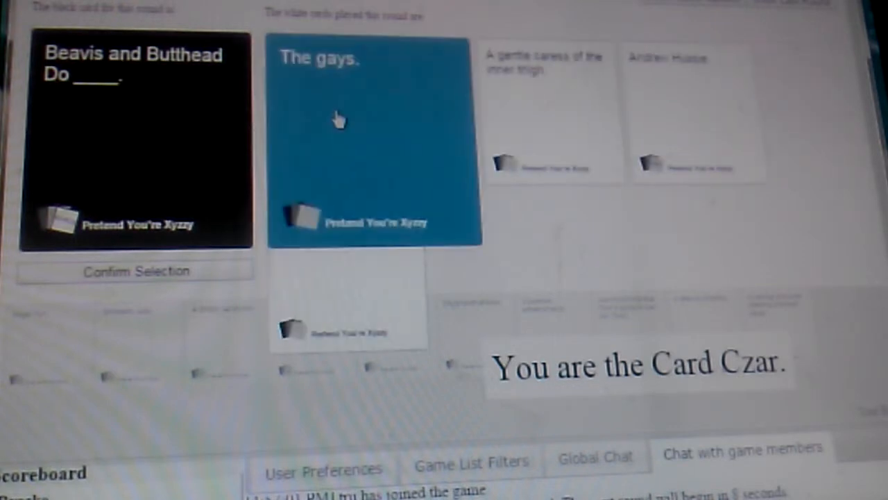
click(111, 272)
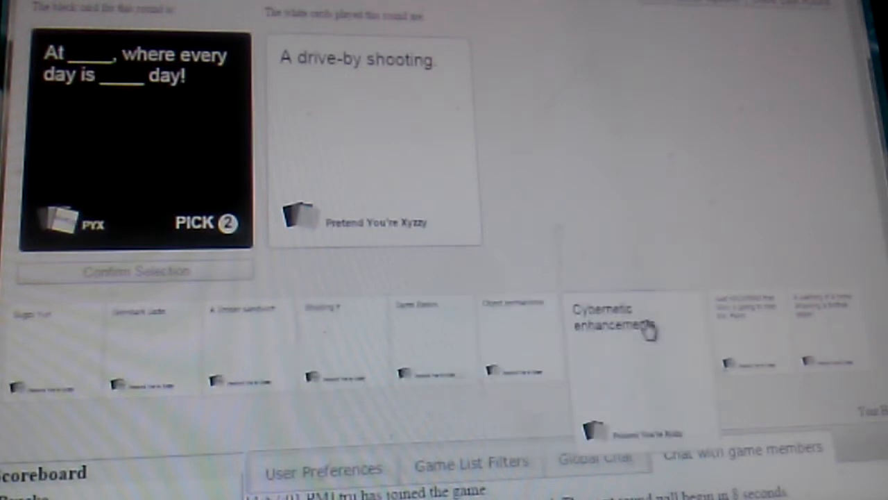
- Play "Cybernetic enhancements" as the second answer to the pick-two prompt
click(649, 331)
click(104, 276)
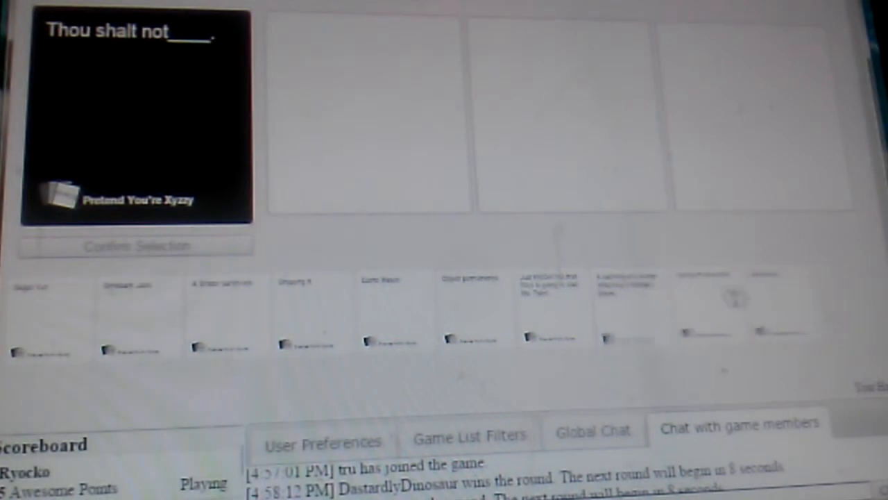
- Submit "Taking off your shirt" as the answer to "Thou shalt not ___."
click(686, 307)
mouse_move(705, 306)
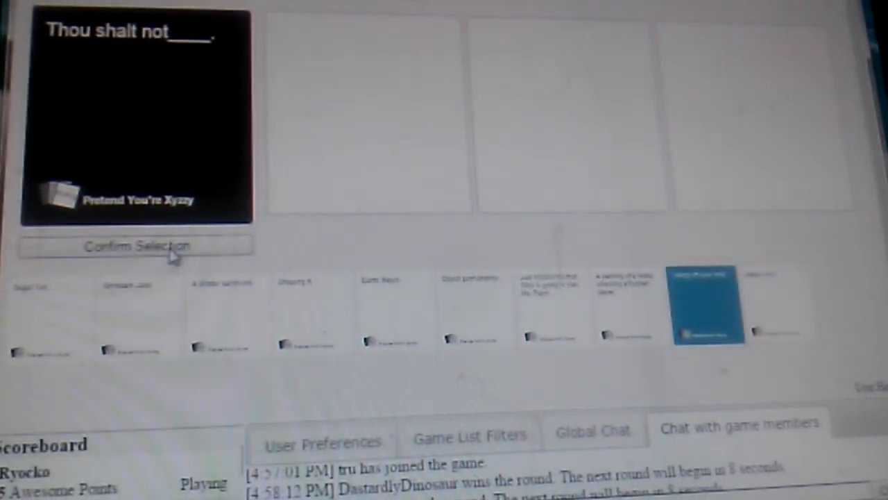
click(173, 252)
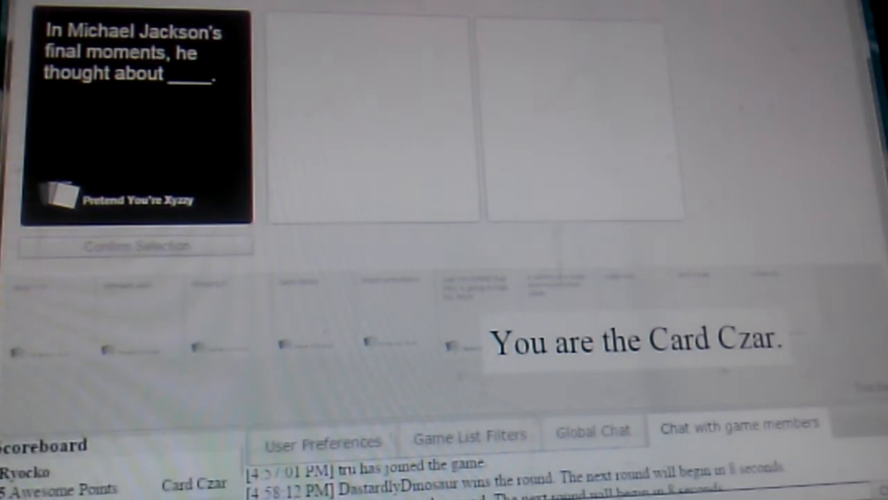
scroll(118, 465, down, 2)
scroll(118, 464, down, 1)
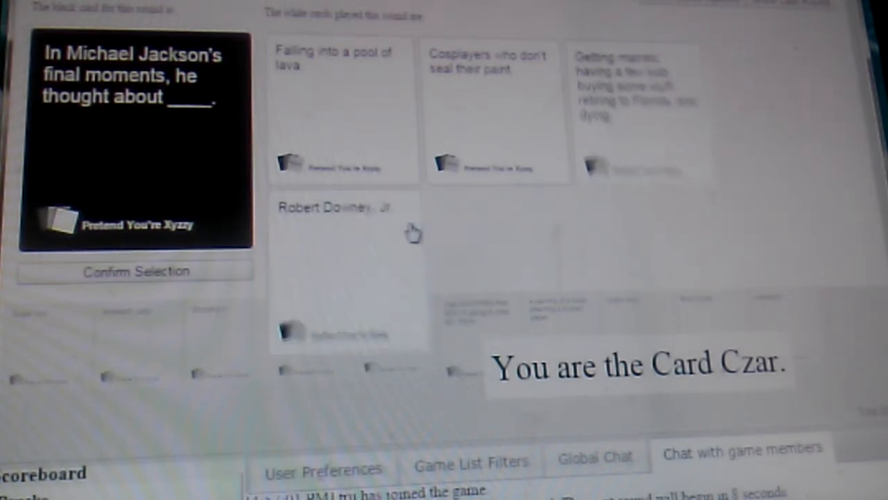
- Pick "Robert Downey, Jr." as the winning answer to the Michael Jackson card
click(413, 232)
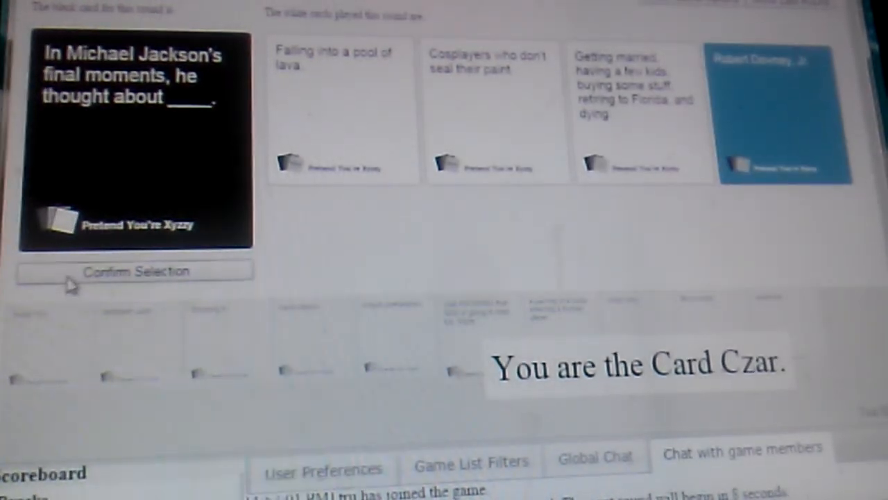
- Confirm "Robert Downey, Jr." as the round's winning answer
click(70, 281)
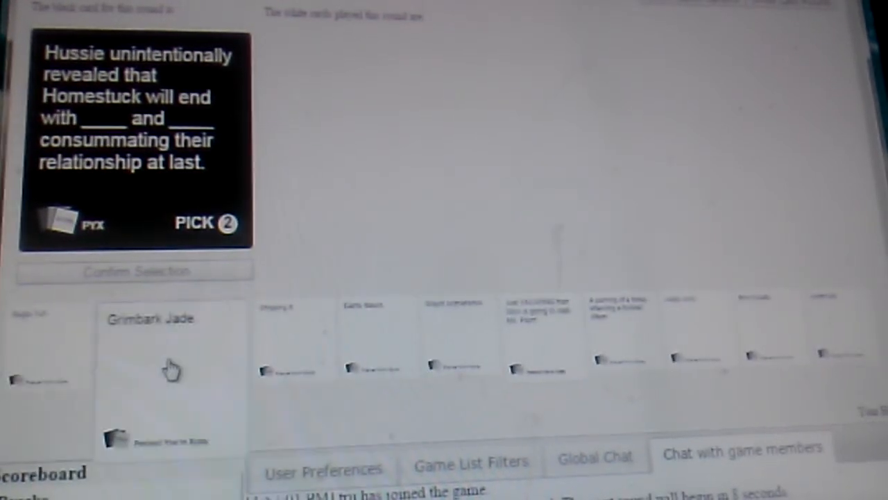
- Play a first white card as an answer to the pick-two Homestuck card
click(194, 370)
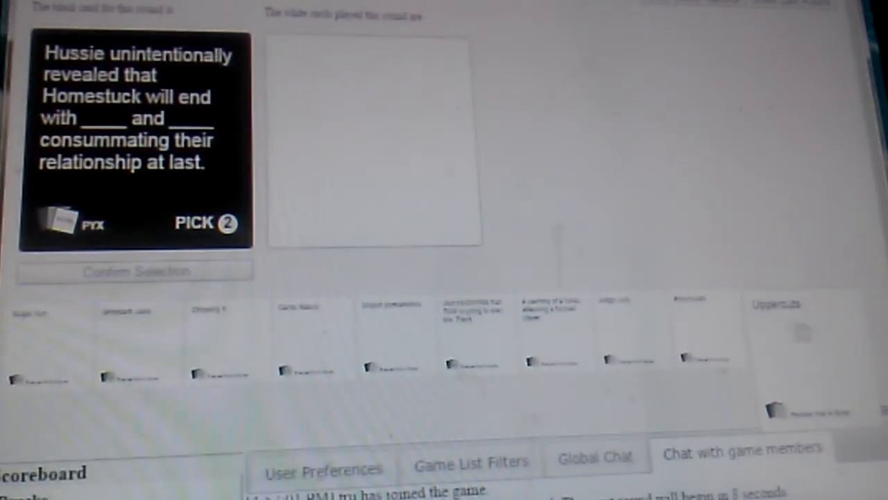